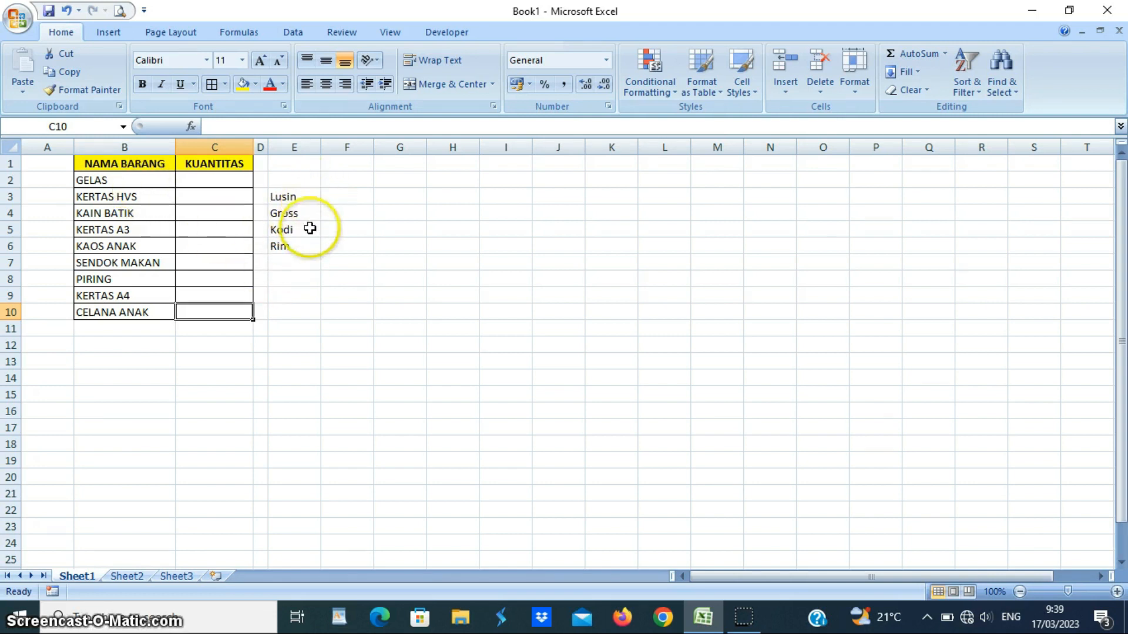
left_click(294, 198)
left_click(306, 218)
left_click(299, 231)
left_click(301, 247)
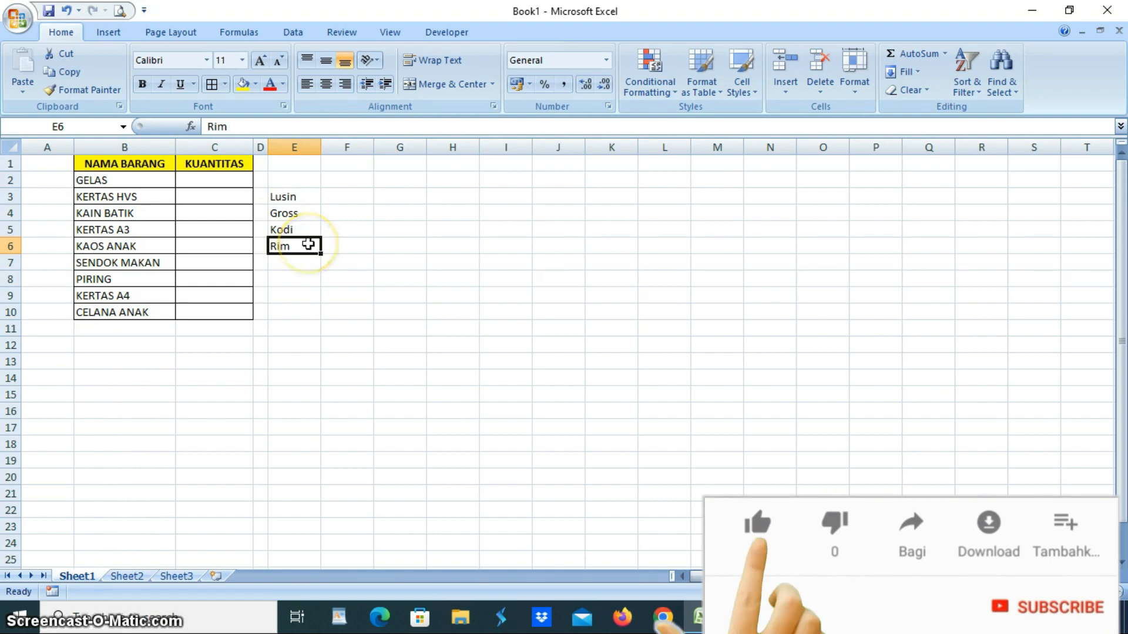
Apply List data validation to the empty KUANTITAS cells C2:C10, using the units in E3:E6 as the source.
left_click(226, 181)
left_click_drag(226, 180, 226, 311)
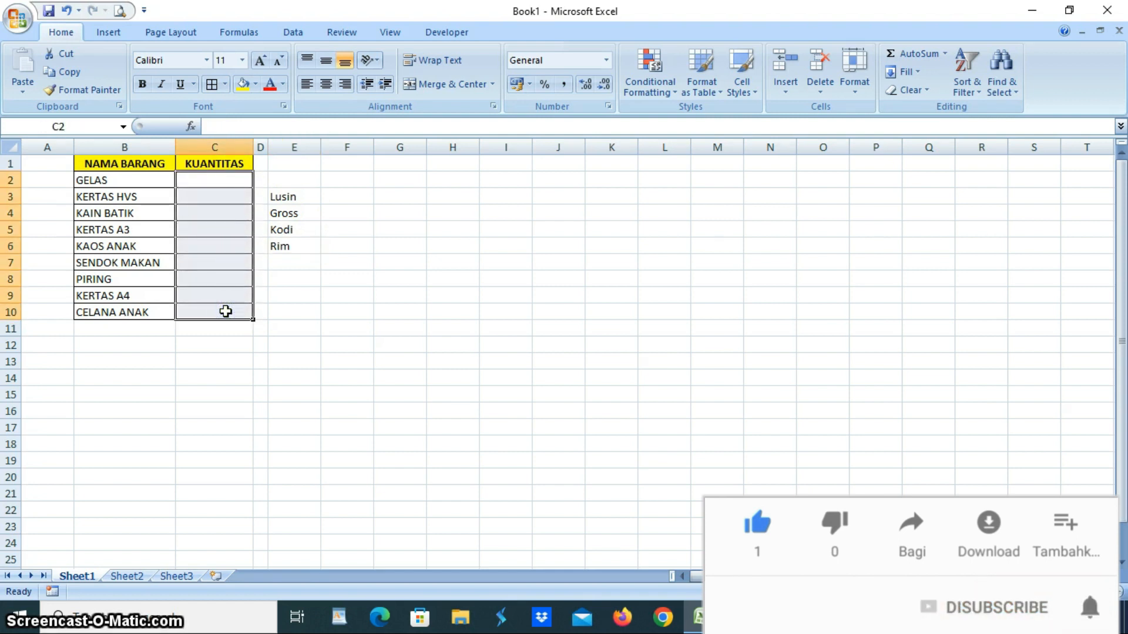
left_click(293, 33)
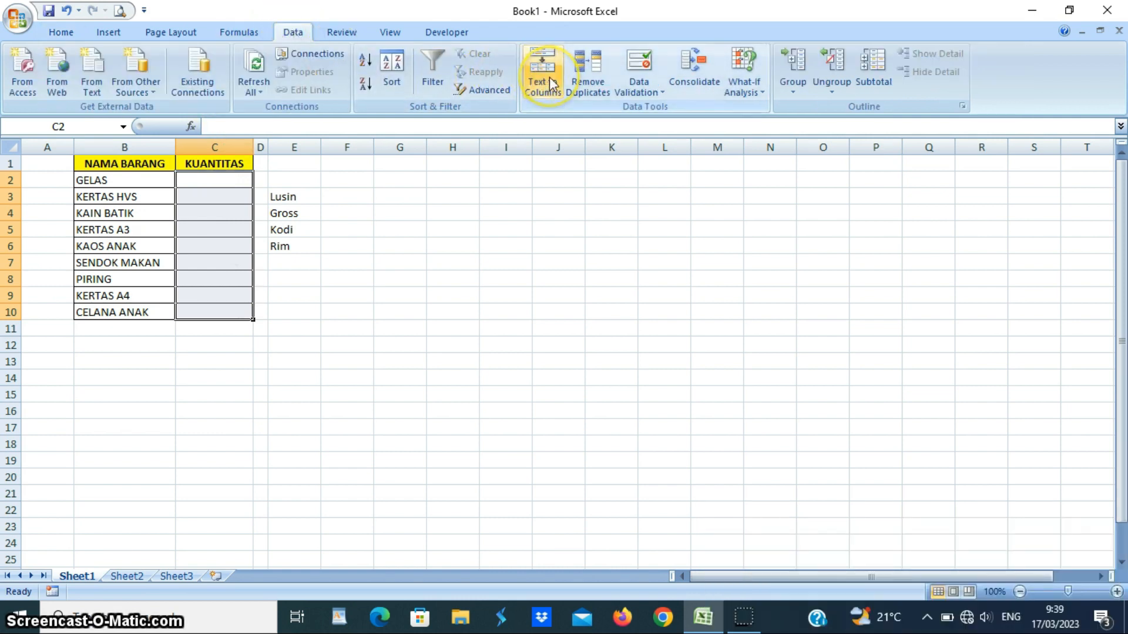
left_click(663, 94)
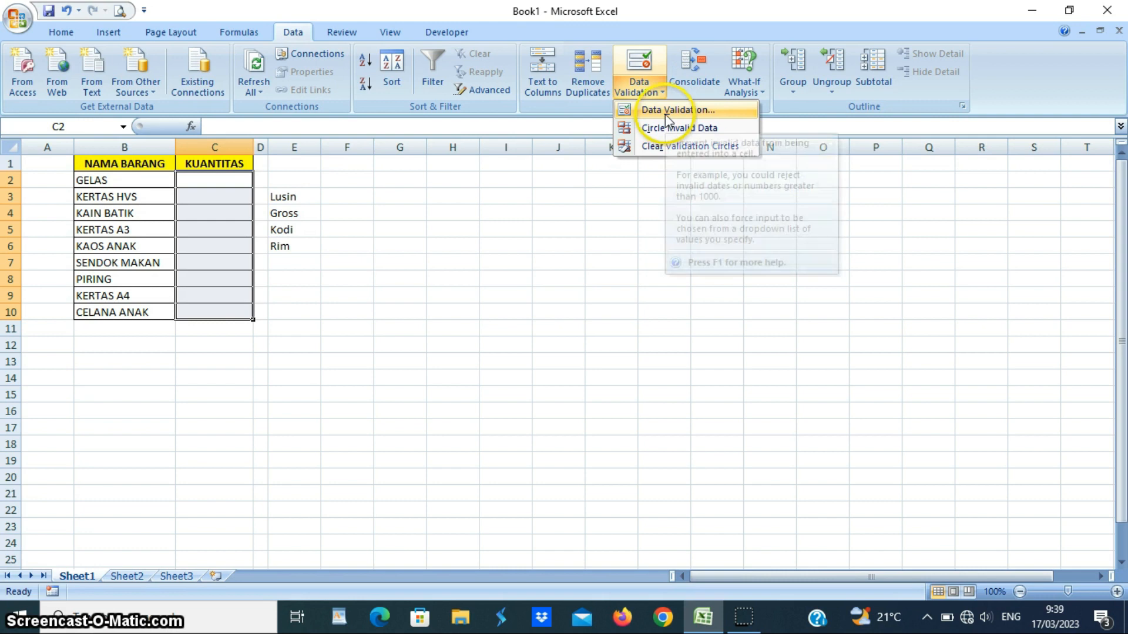
left_click(665, 112)
left_click_drag(238, 289, 244, 266)
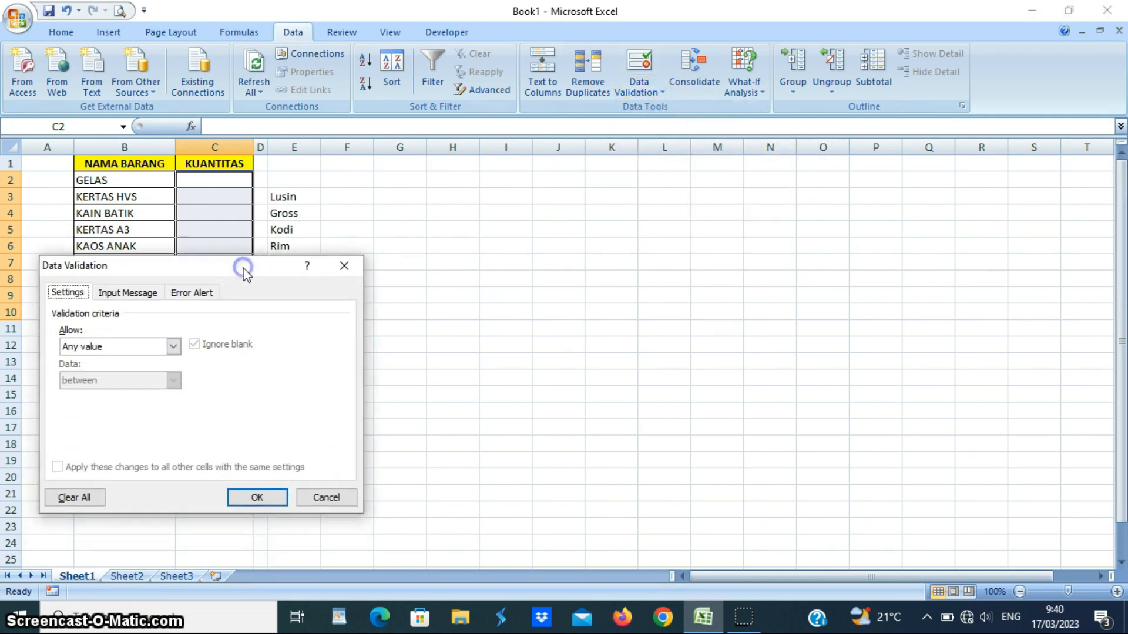
left_click(173, 346)
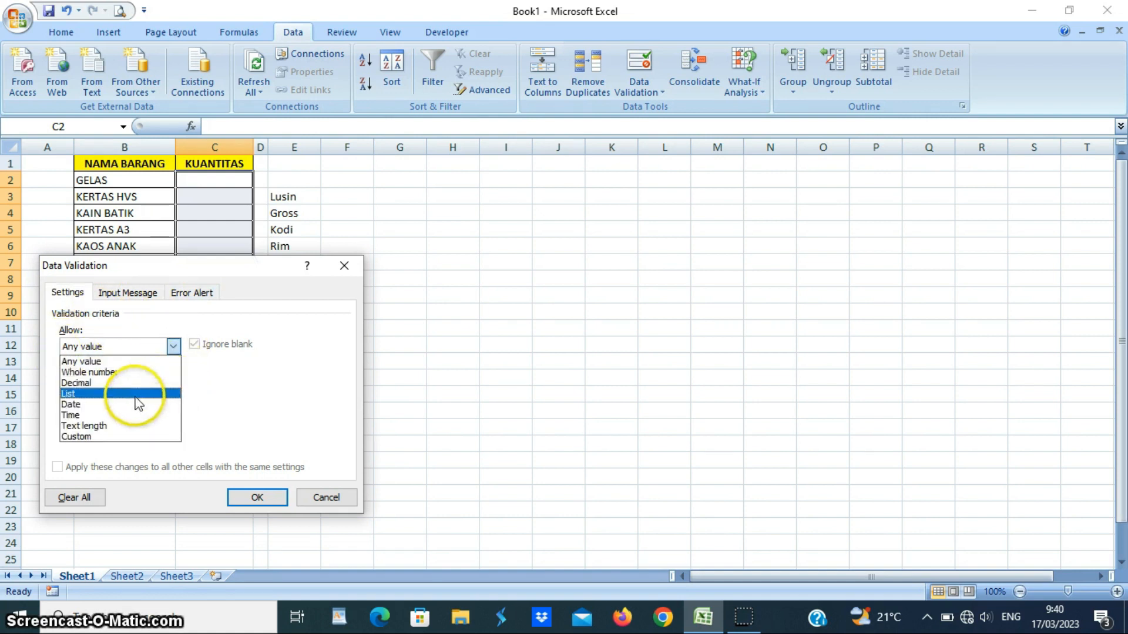
left_click(77, 393)
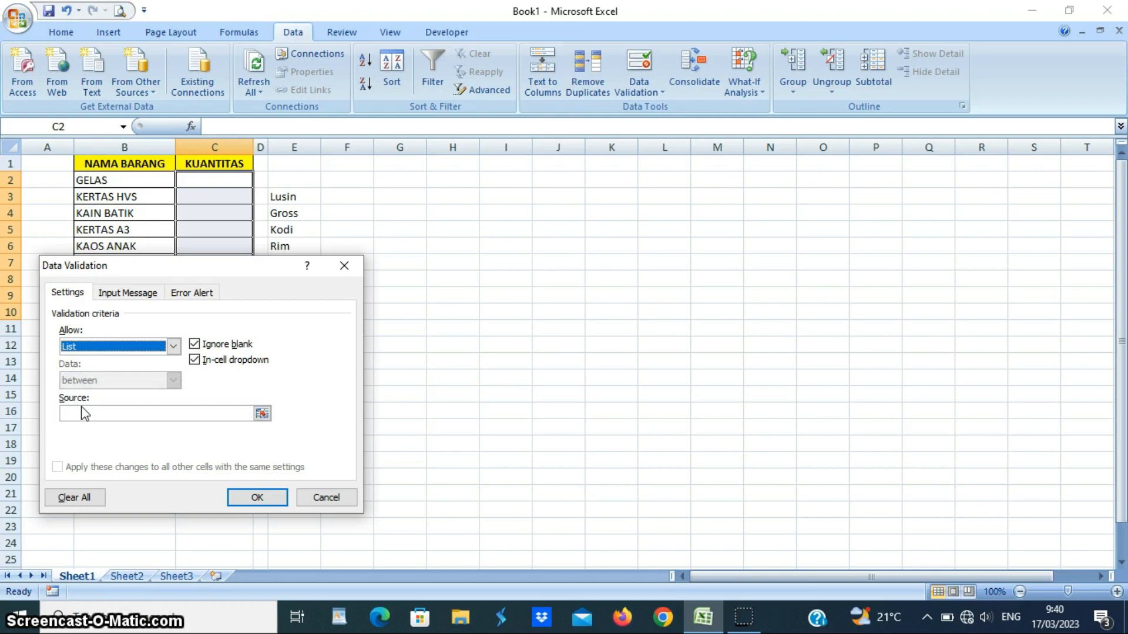
left_click(216, 413)
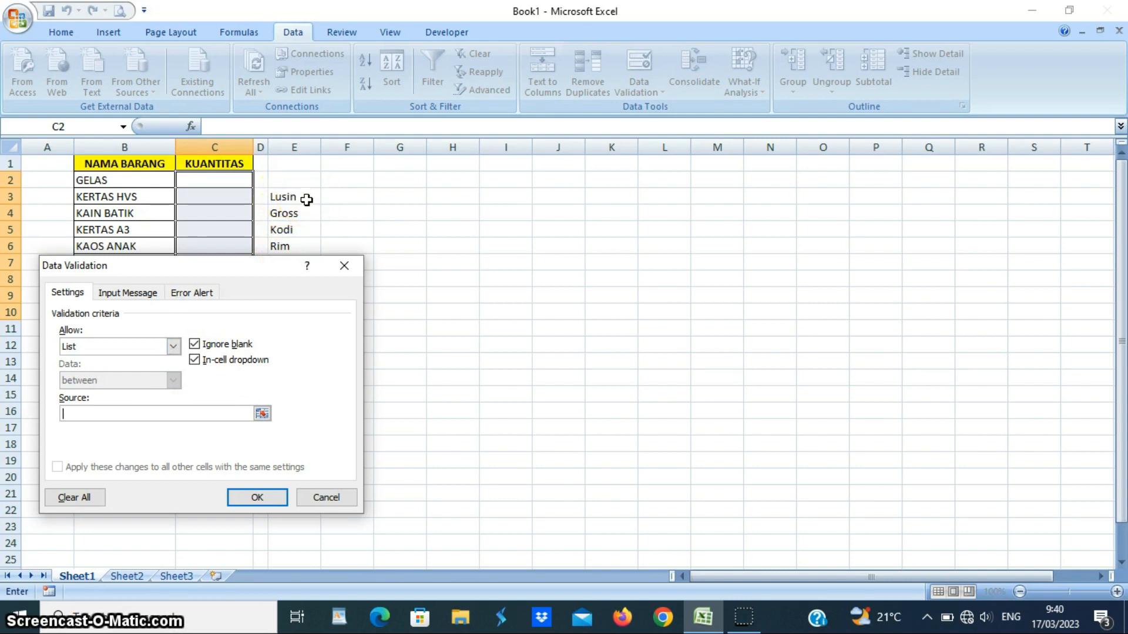
left_click_drag(306, 200, 301, 241)
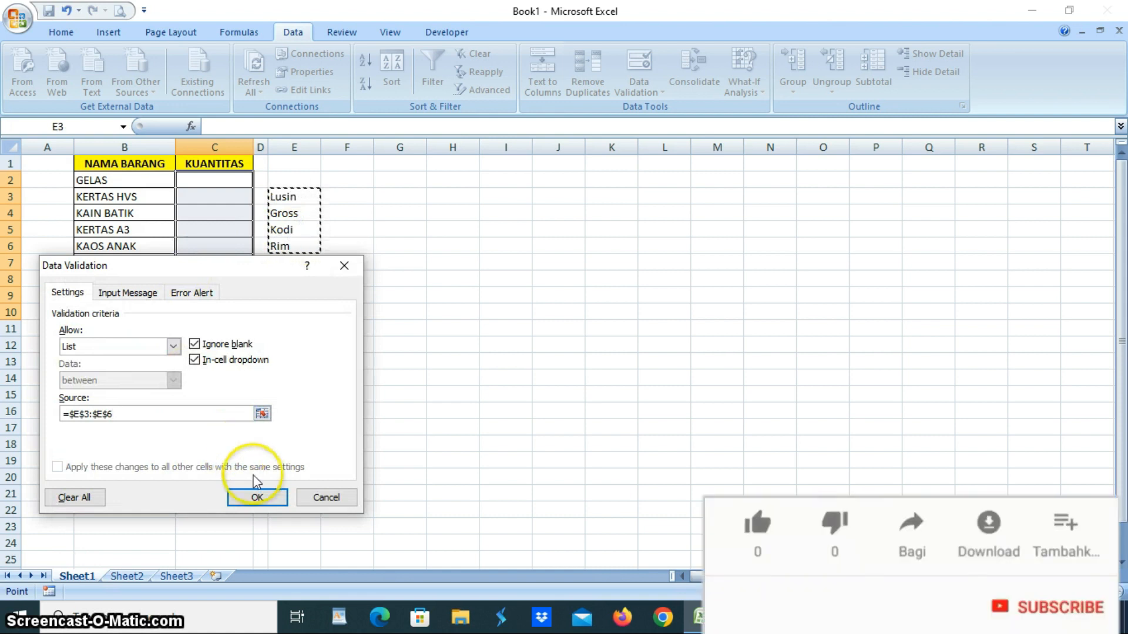
left_click(256, 497)
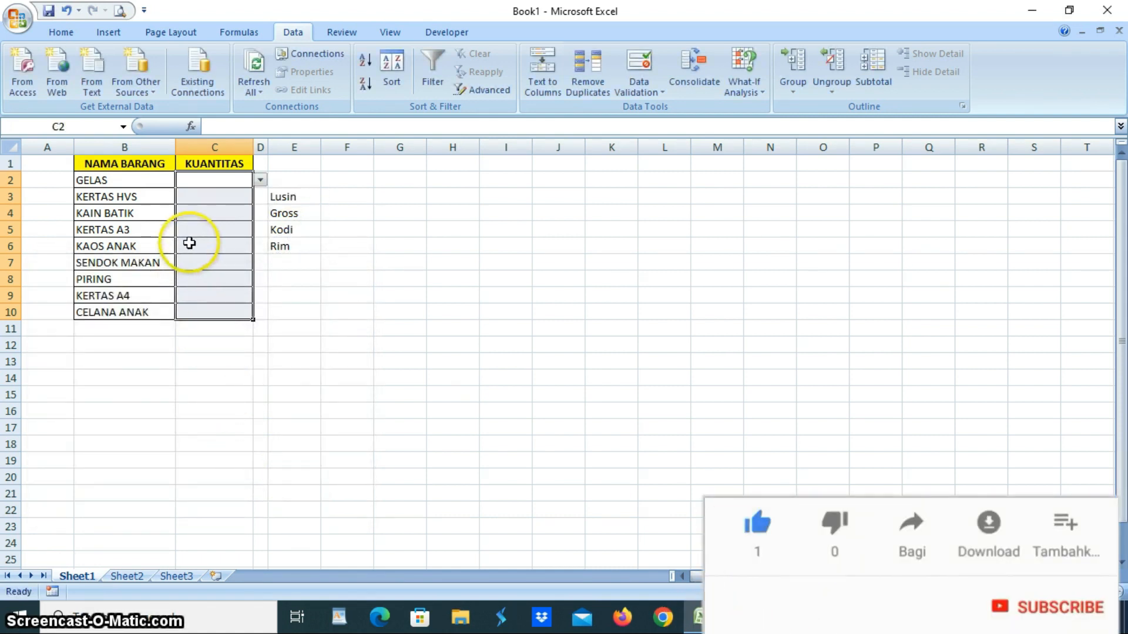
Choose Lusin as the unit for GELAS in C2 and Rim for KERTAS HVS in C3.
left_click(288, 181)
left_click(232, 181)
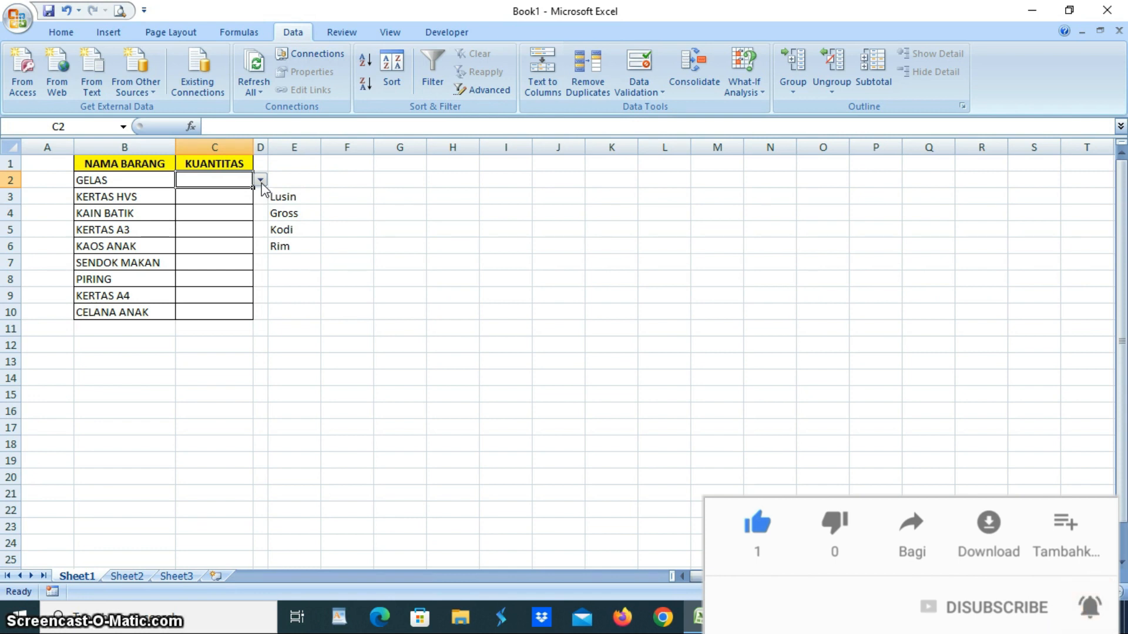
left_click(261, 181)
left_click(216, 195)
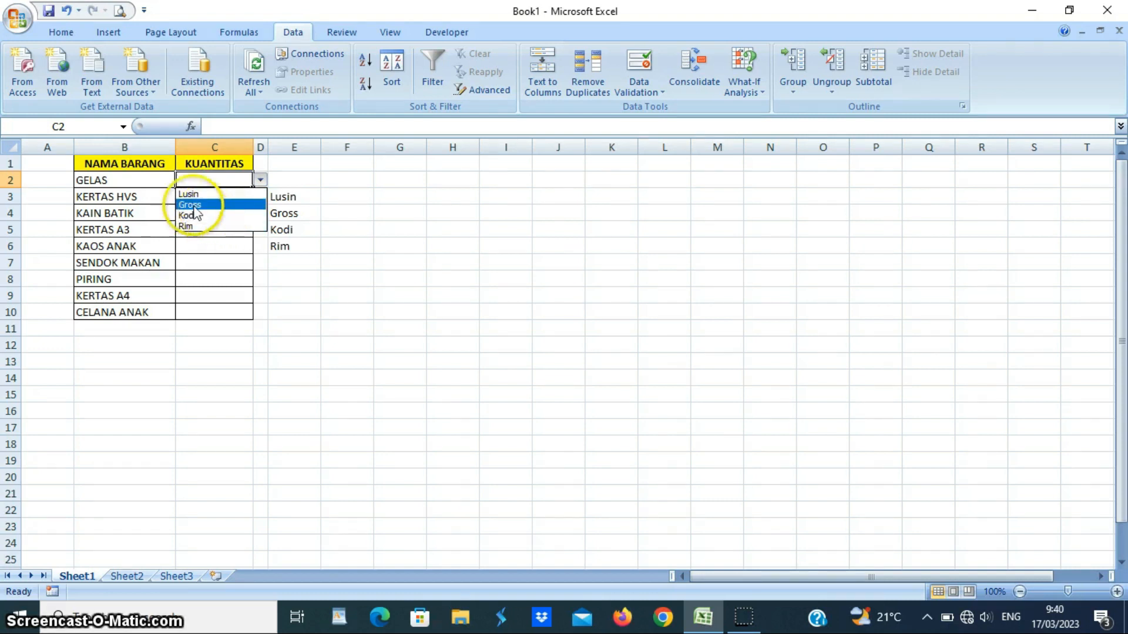
left_click(184, 197)
left_click(183, 197)
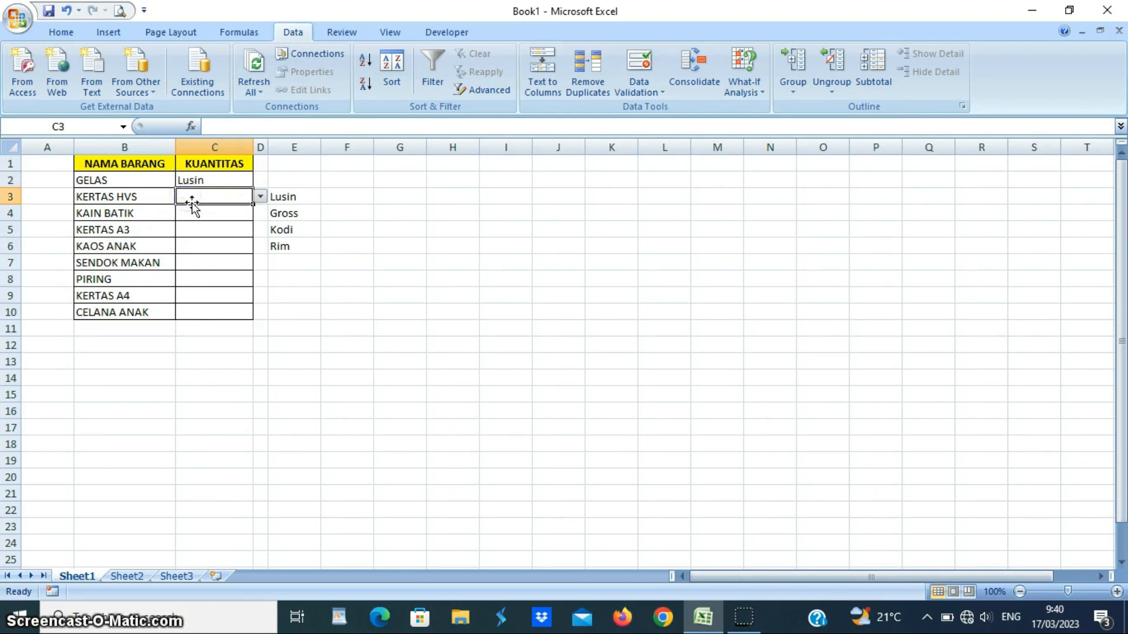
left_click(261, 198)
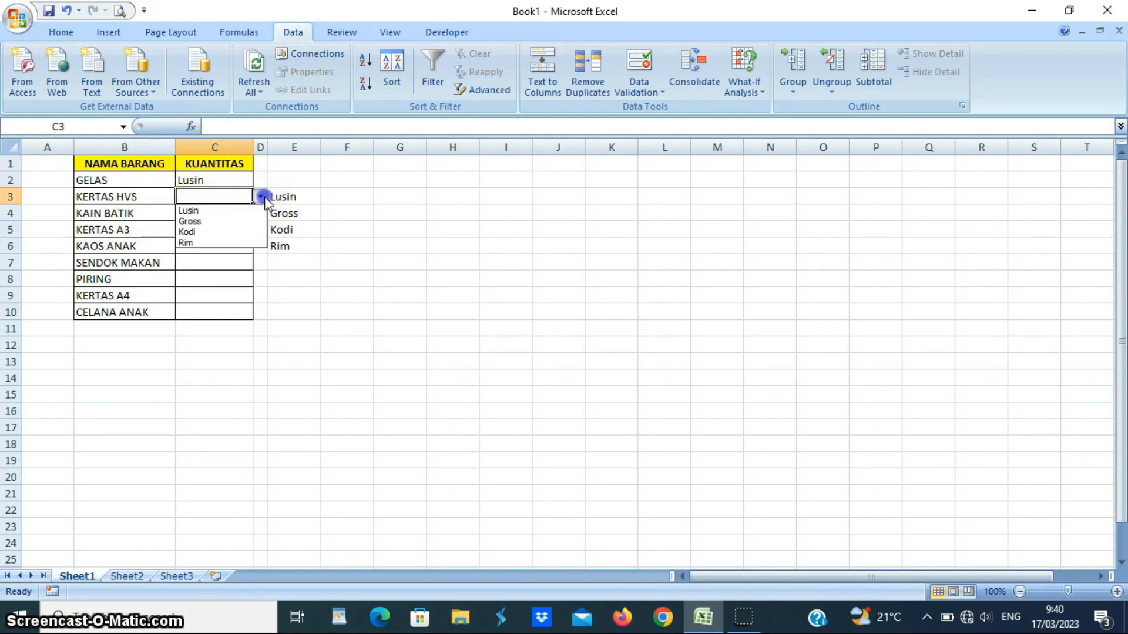
left_click(209, 243)
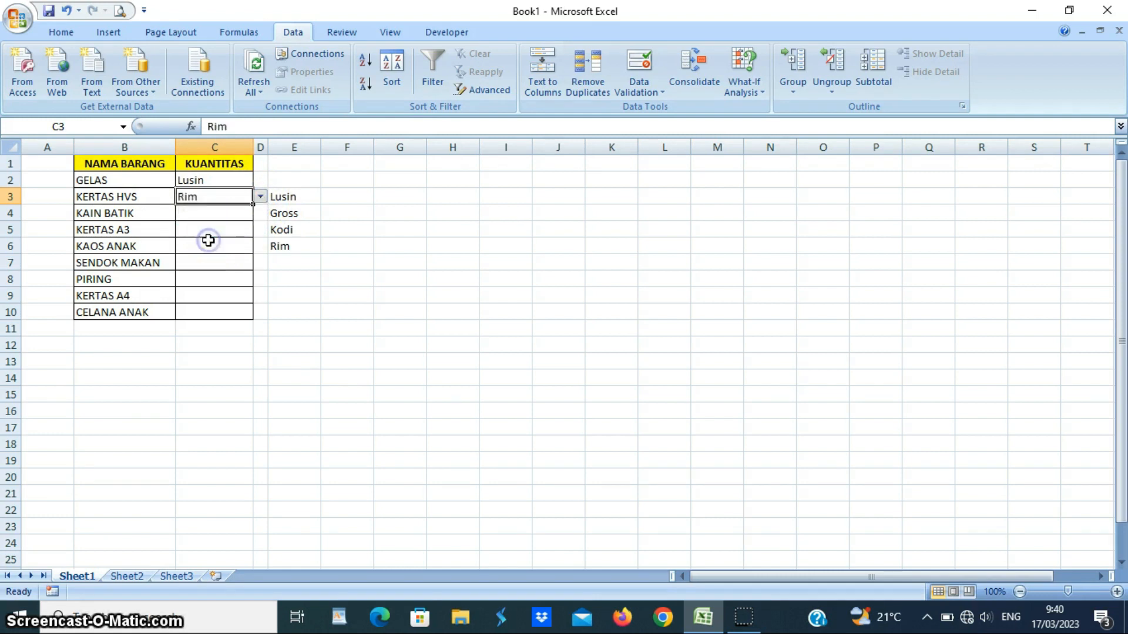
Choose Kodi as the unit for KAIN BATIK in C4 and Rim for KERTAS A3 in C5.
left_click(210, 216)
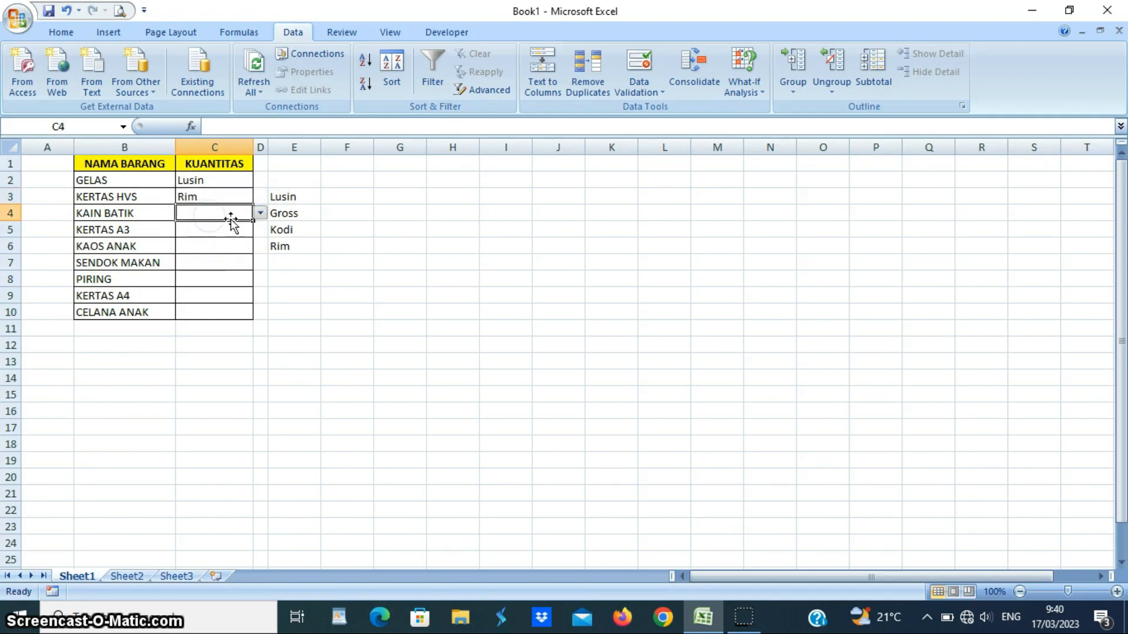
left_click(260, 213)
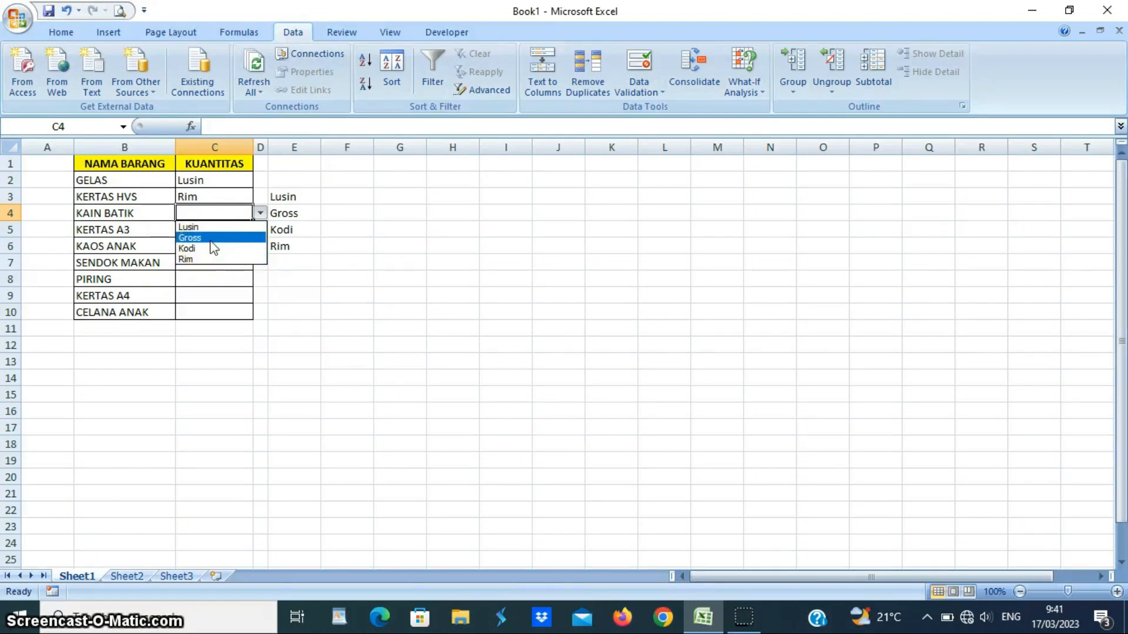
left_click(205, 248)
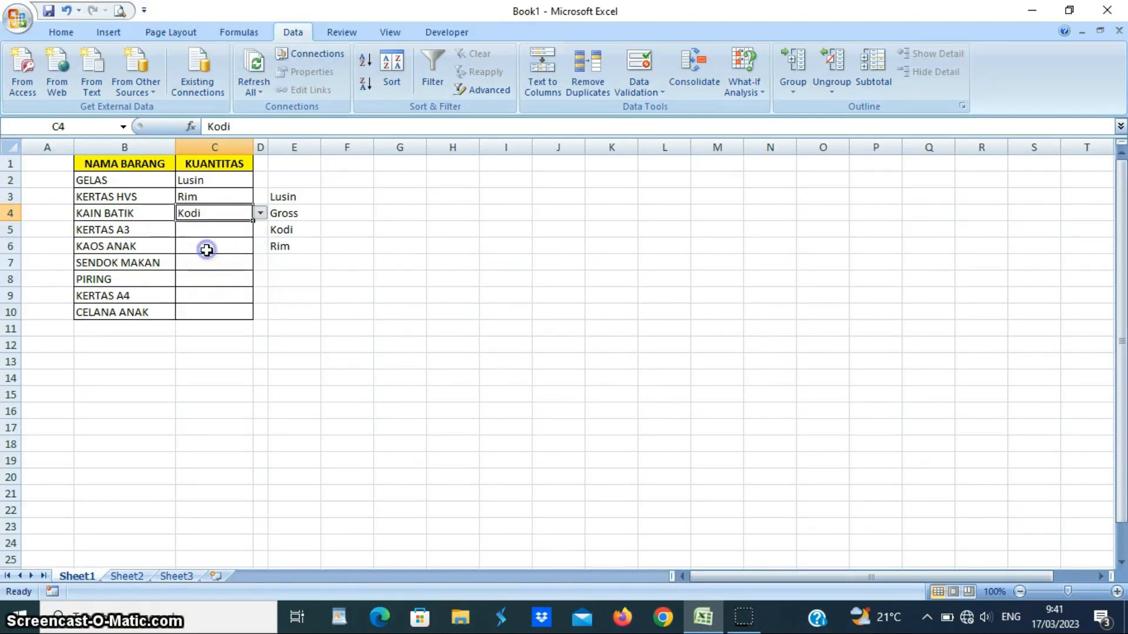
left_click(209, 238)
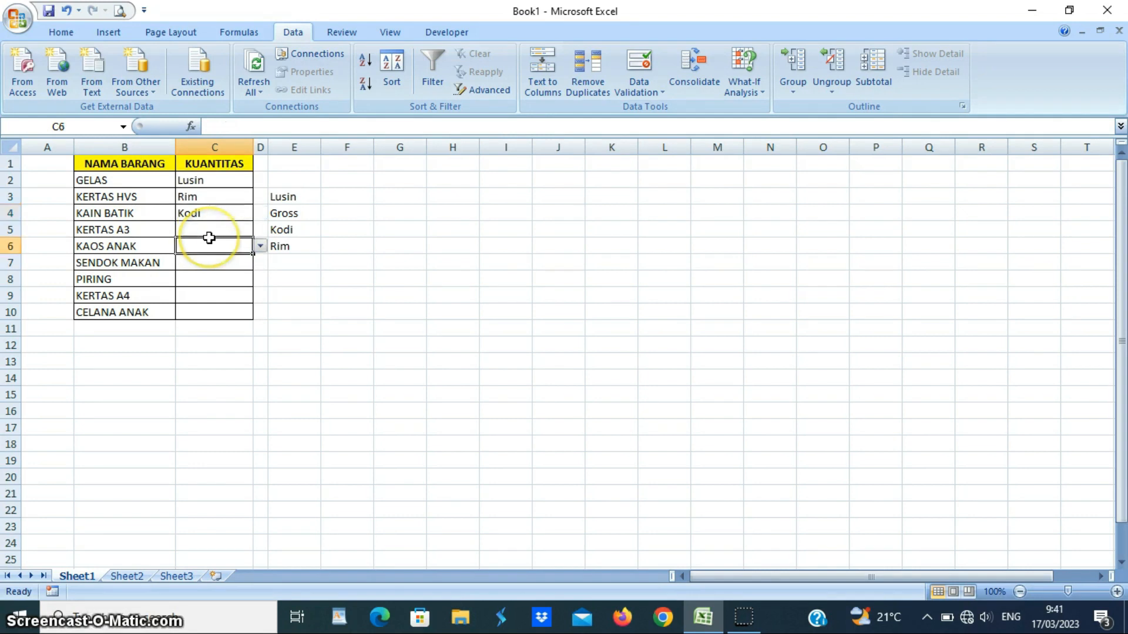
left_click(210, 228)
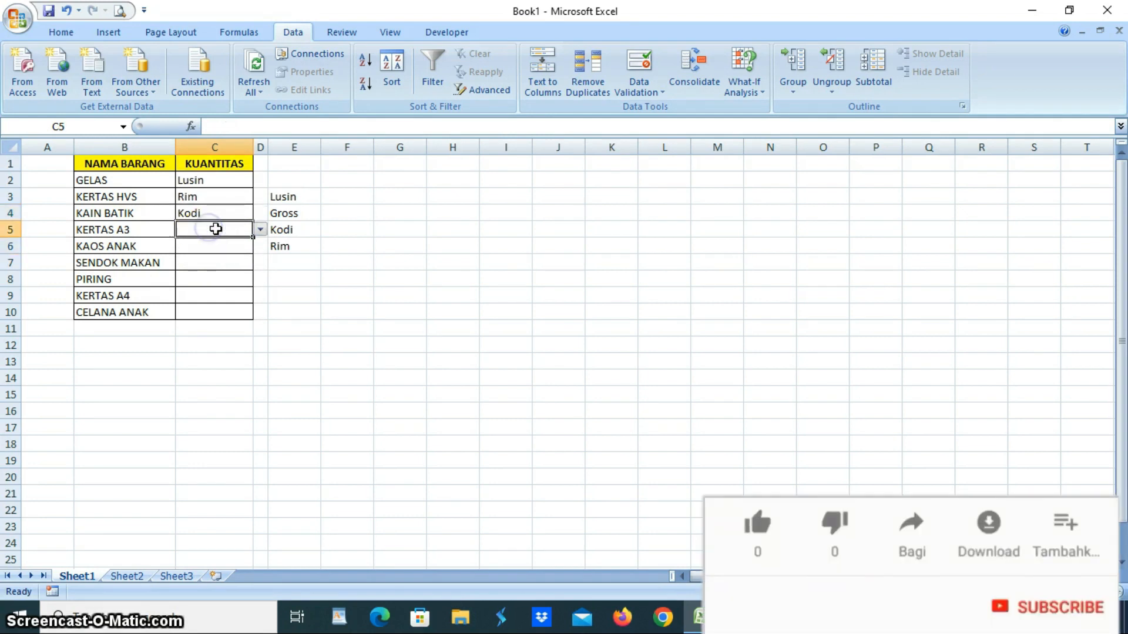
left_click(260, 230)
left_click(216, 276)
Choose Kodi as the unit for KAOS ANAK in C6 and Gross for SENDOK MAKAN in C7.
left_click(219, 246)
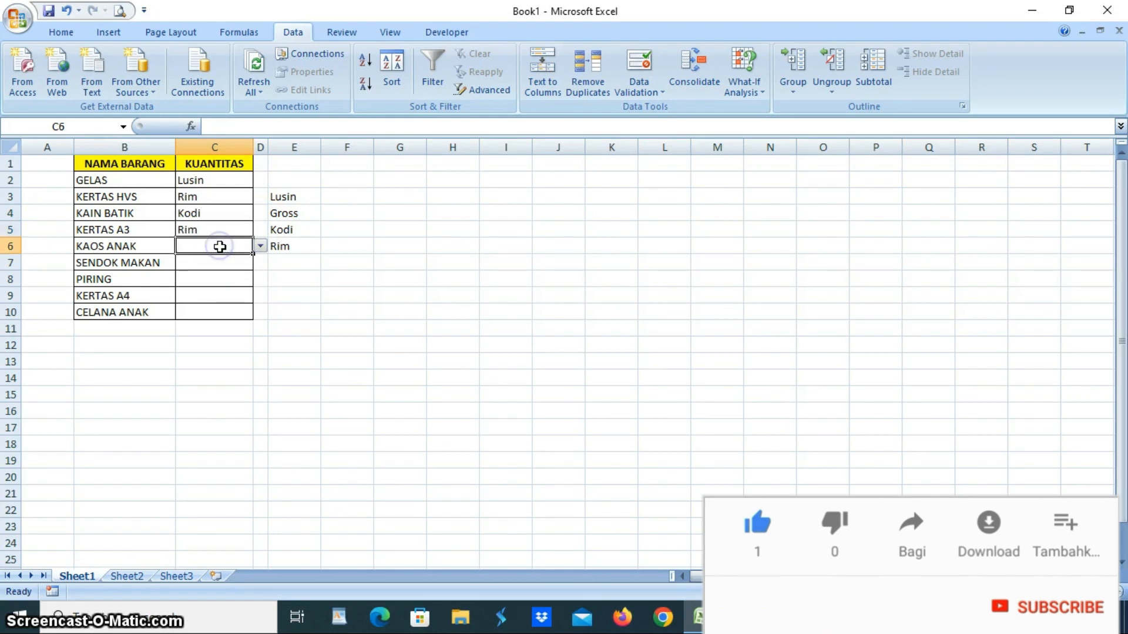
left_click(260, 247)
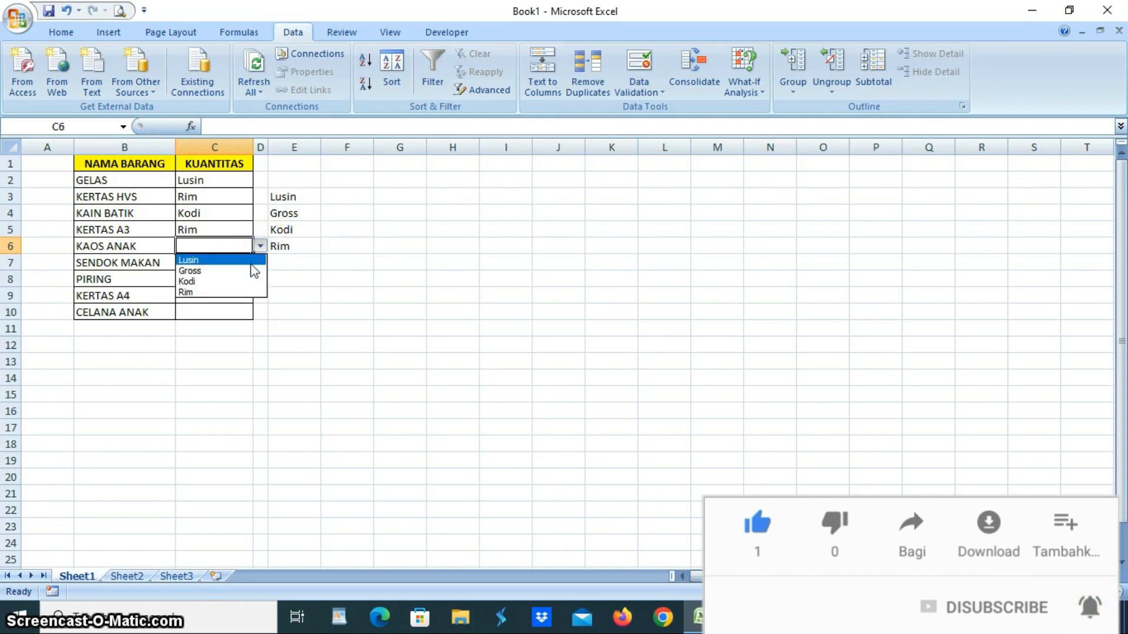
left_click(211, 281)
left_click(201, 264)
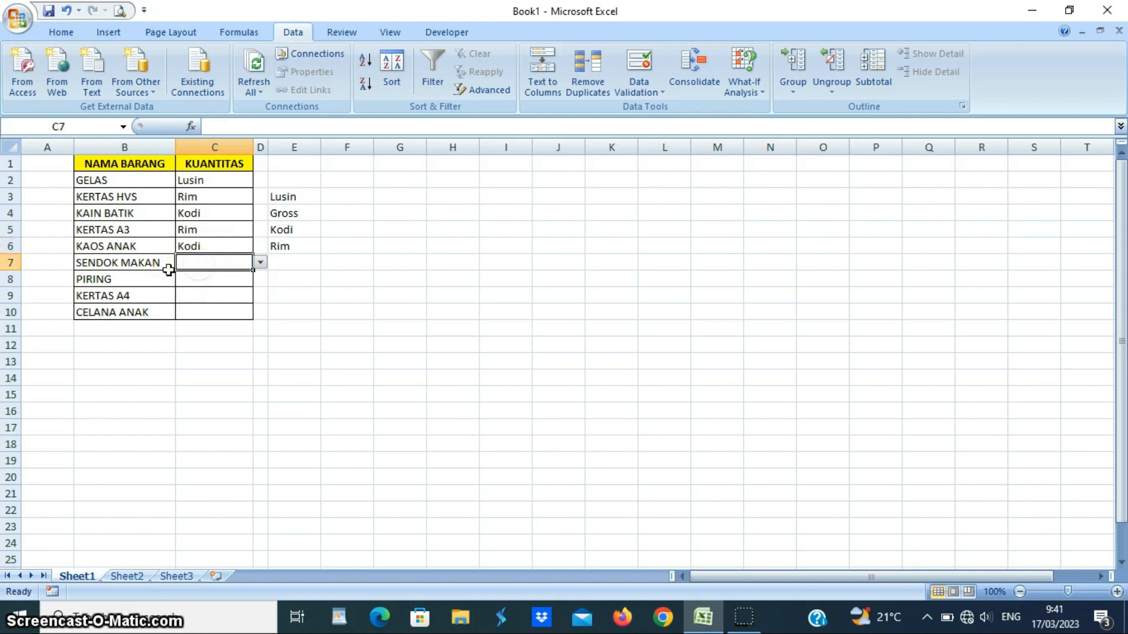
left_click(260, 263)
left_click(218, 290)
Choose Lusin as the unit for PIRING in C8 and Rim for KERTAS A4 in C9.
left_click(250, 280)
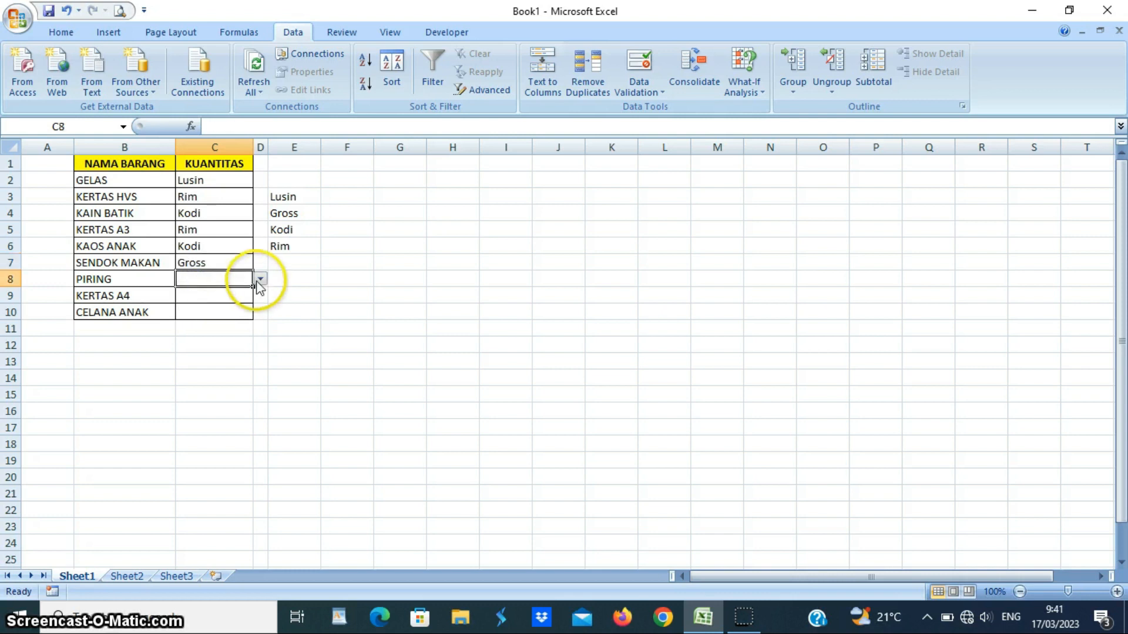
left_click(259, 281)
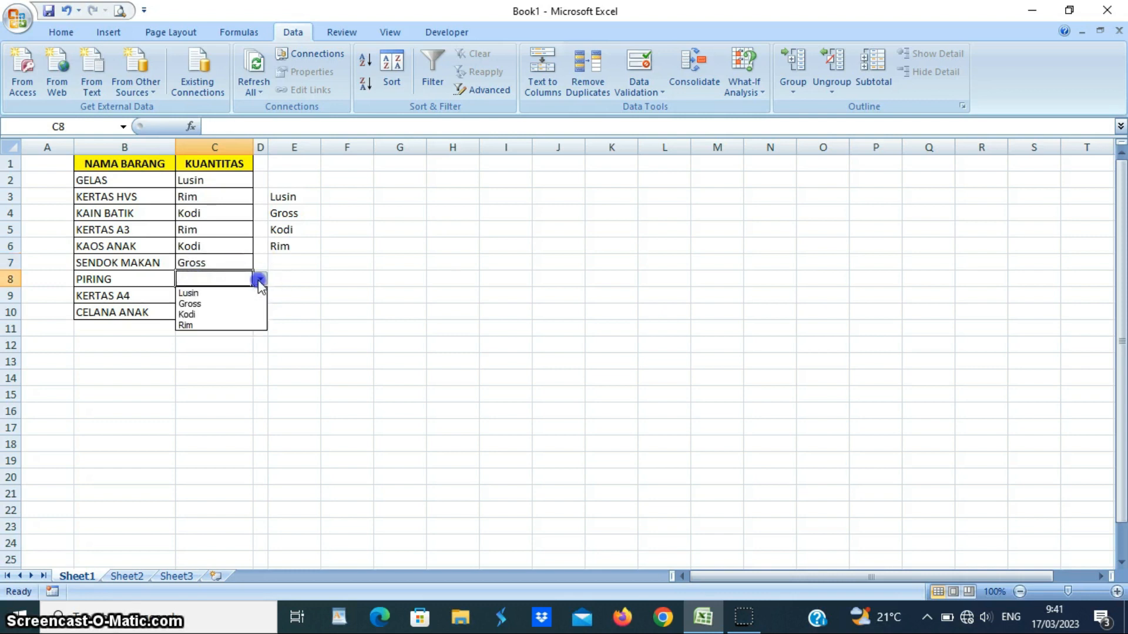
left_click(207, 294)
left_click(214, 296)
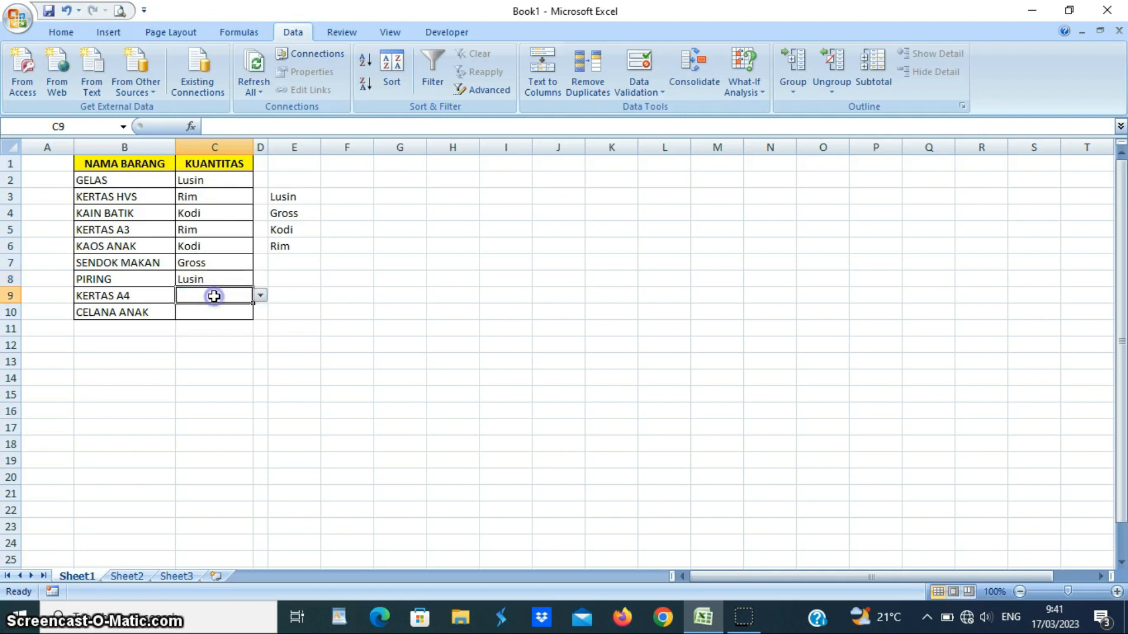
left_click(259, 296)
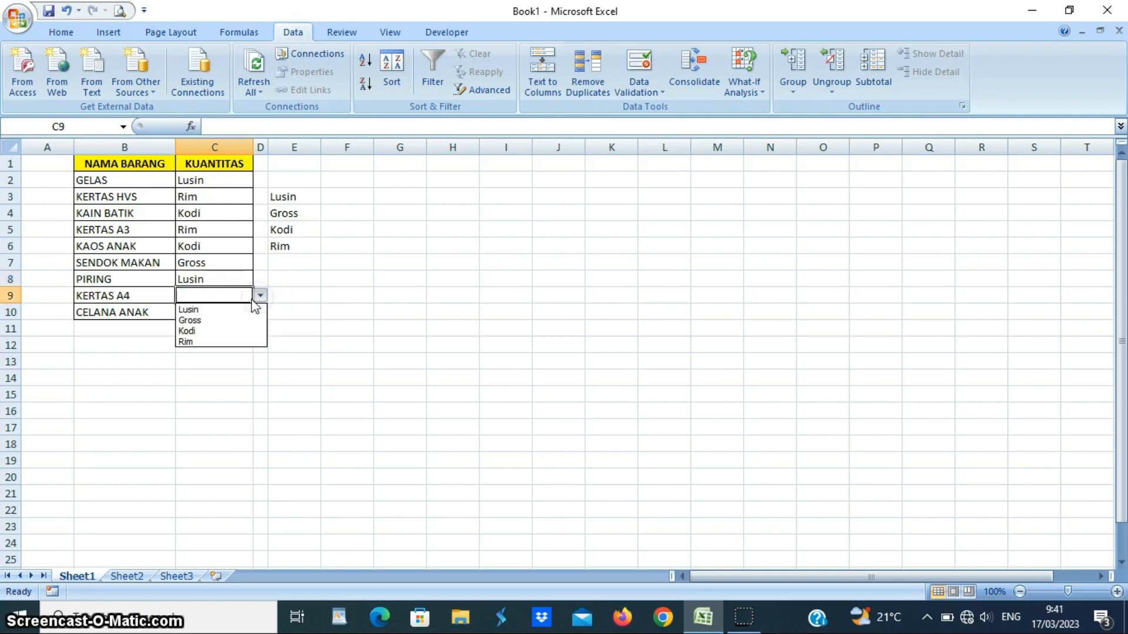
left_click(212, 343)
Choose Kodi as the unit for CELANA ANAK in C10 and leave the table.
left_click(203, 313)
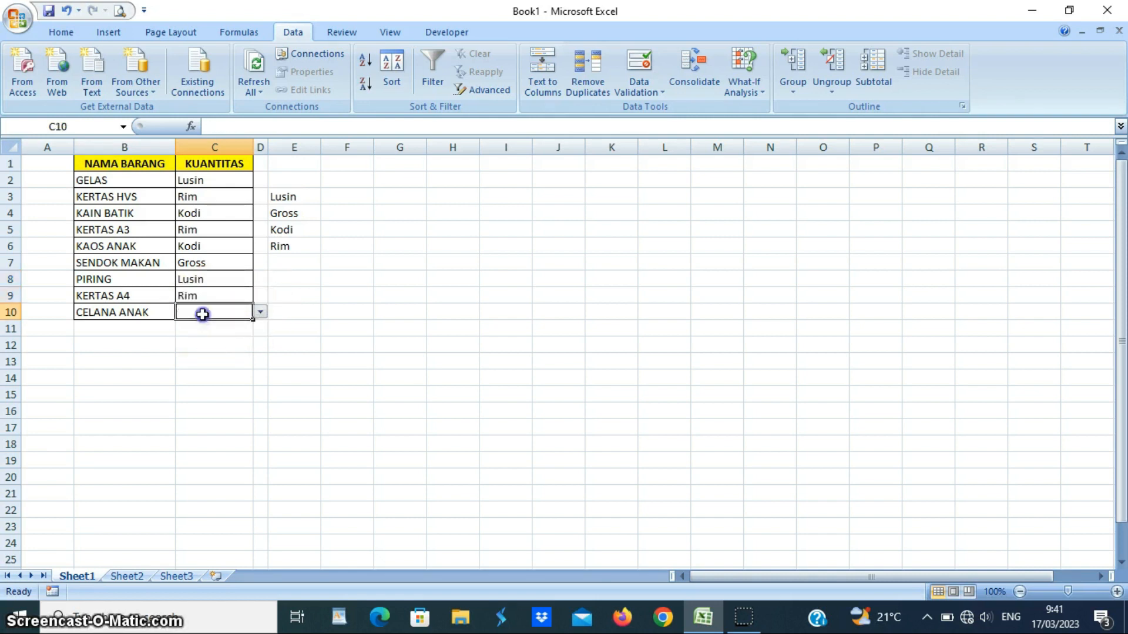
left_click(261, 316)
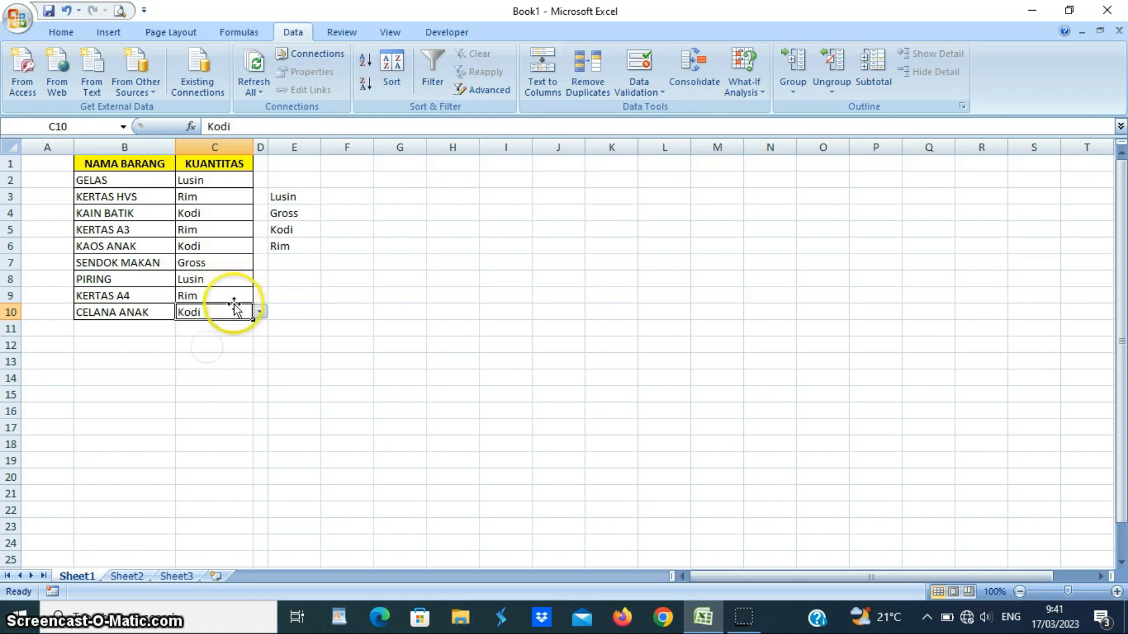
left_click(280, 292)
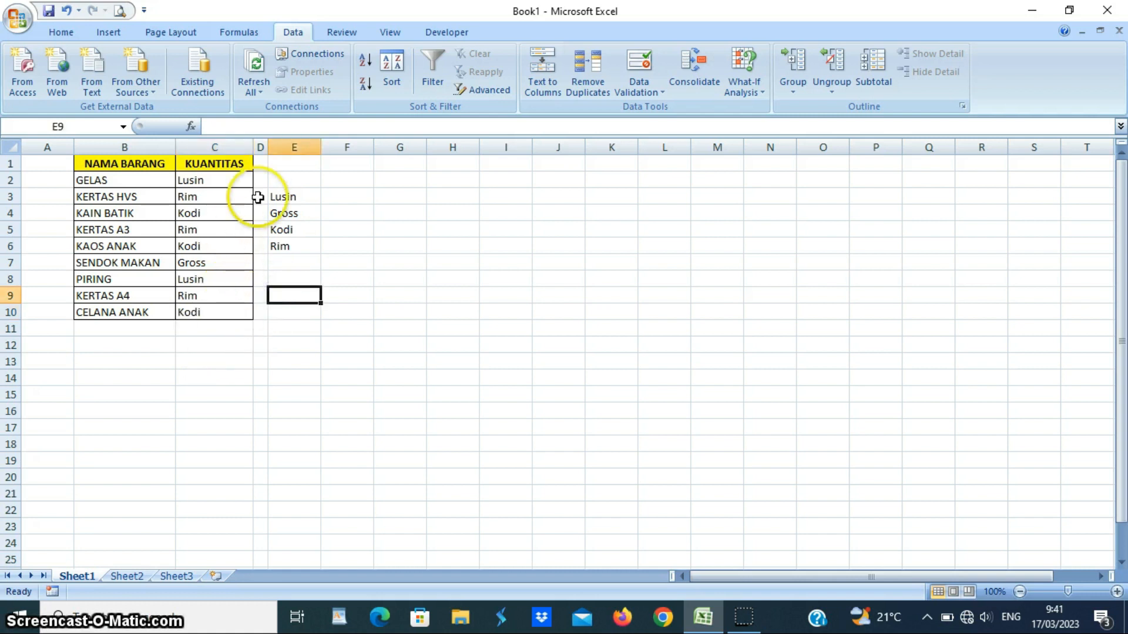